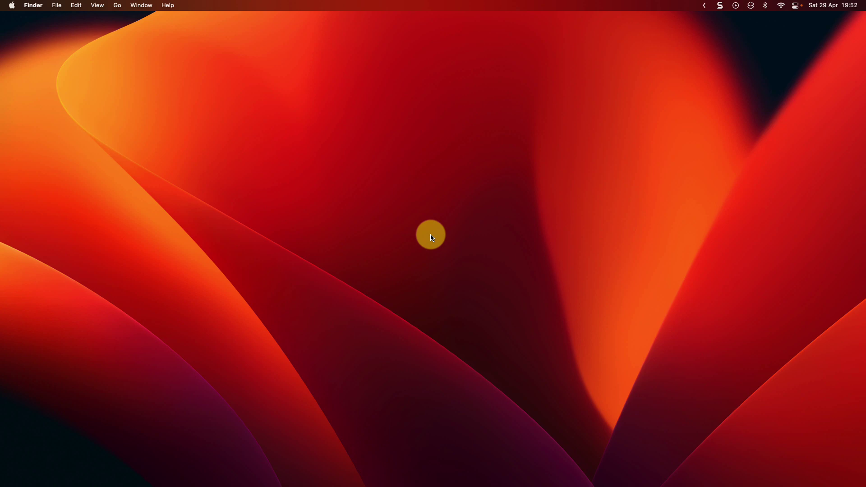
- Switch from the empty Finder desktop to the Arc window showing the Case study deck
key(ctrl+Right)
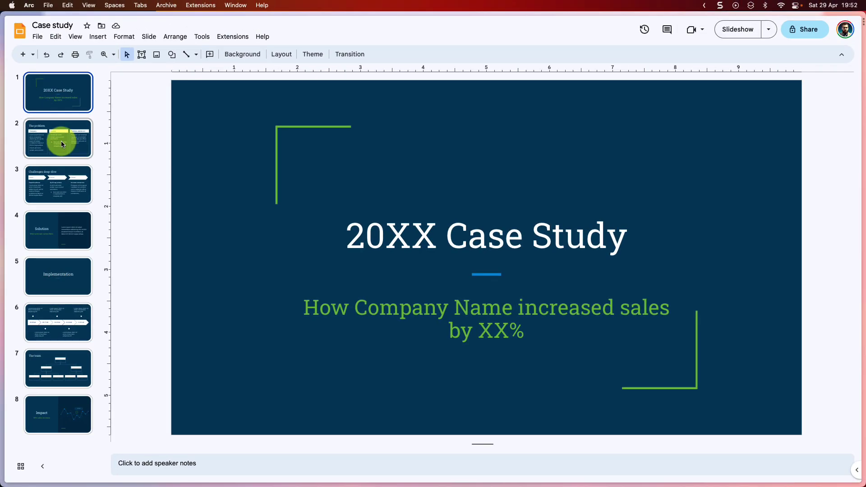
- Exit the slideshow and open slide 4, 'Solution', for editing
click(62, 143)
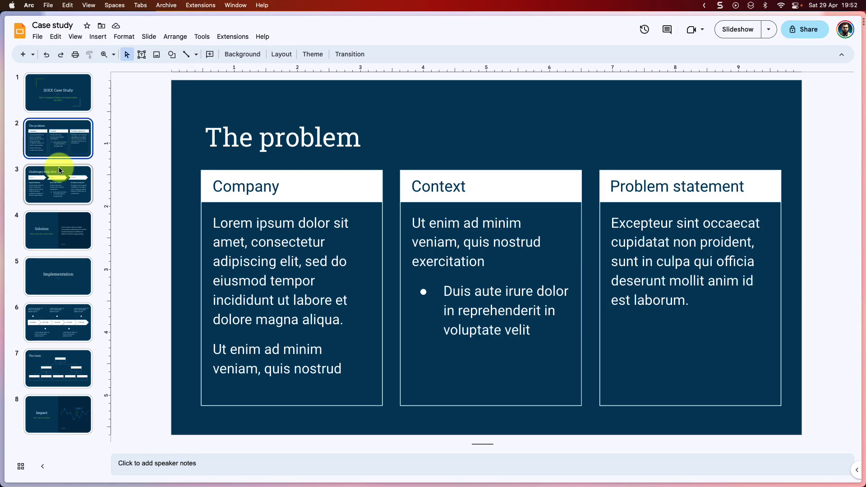
click(62, 233)
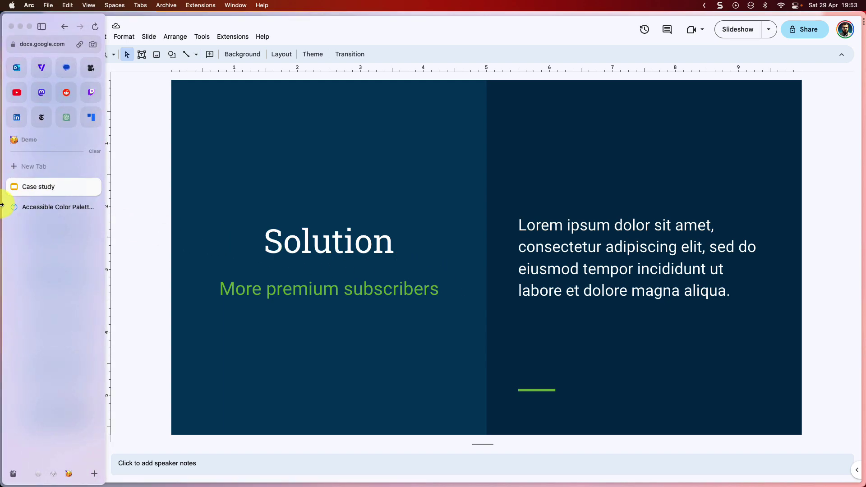
- Randomize Venngage's accessible palettes twice until they're based on #ED6A38, then browse them
click(52, 209)
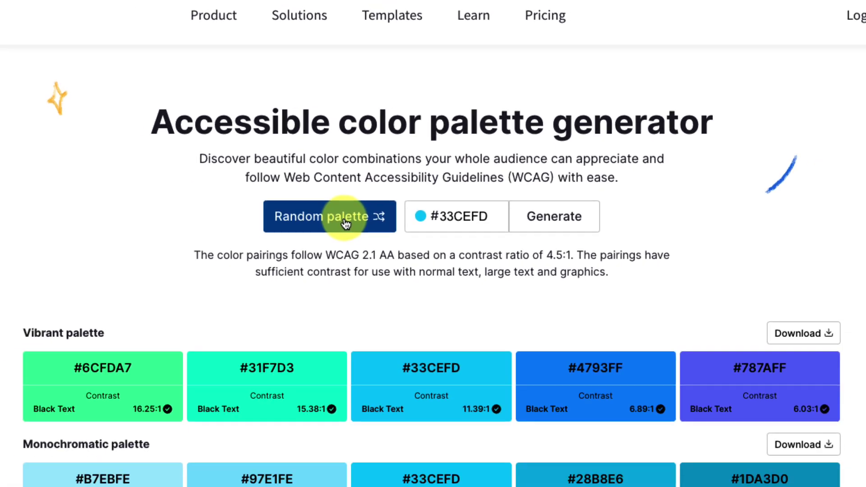
click(377, 172)
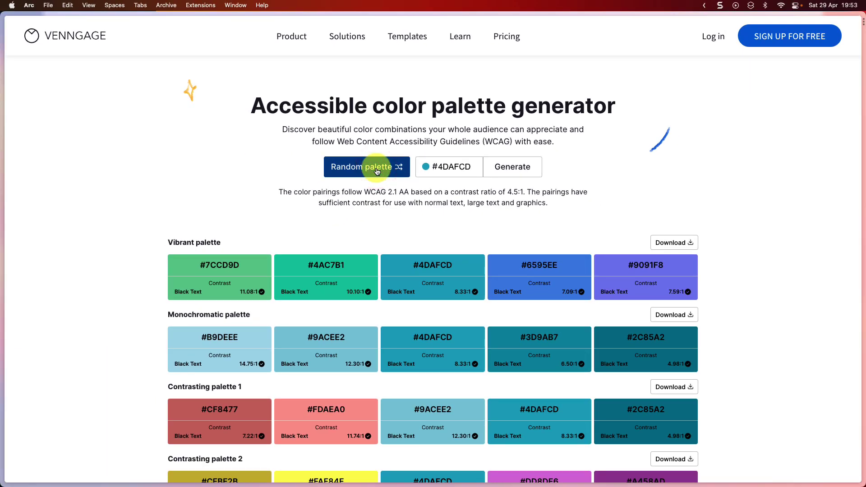
click(377, 171)
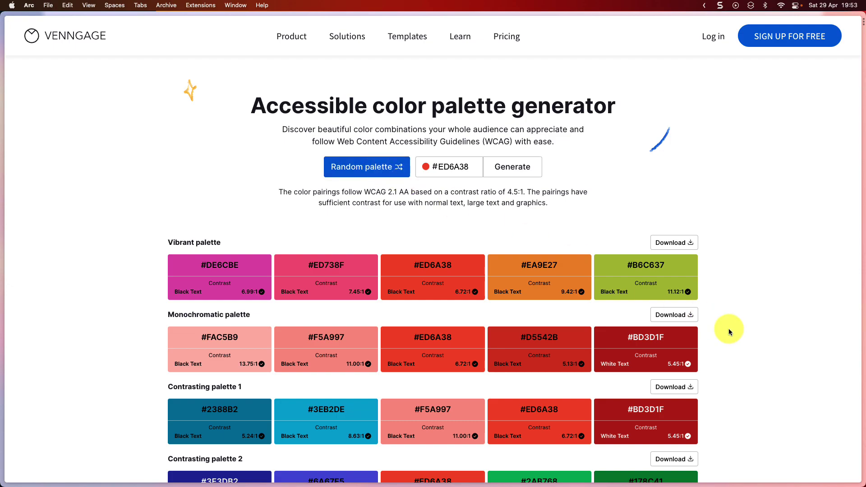
scroll(728, 329, down, 3)
scroll(728, 331, down, 3)
scroll(729, 331, down, 2)
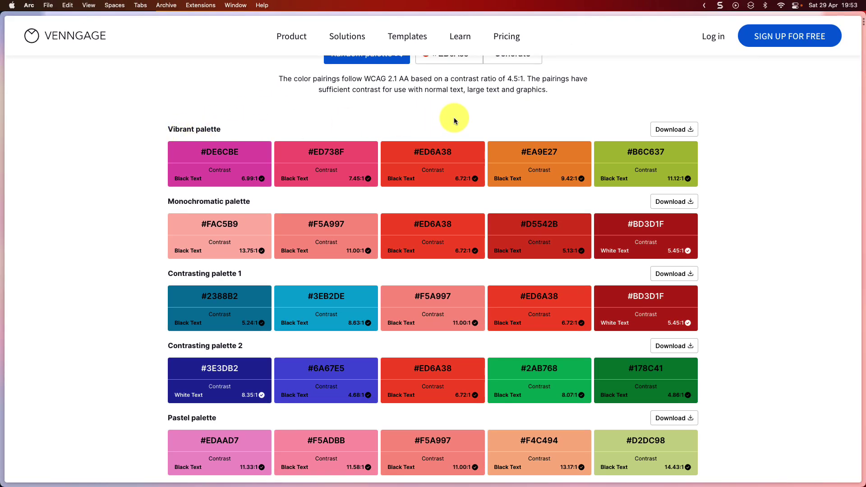
- Replace the base colour with #FA3273 and regenerate the palettes
scroll(453, 120, up, 2)
scroll(453, 120, up, 3)
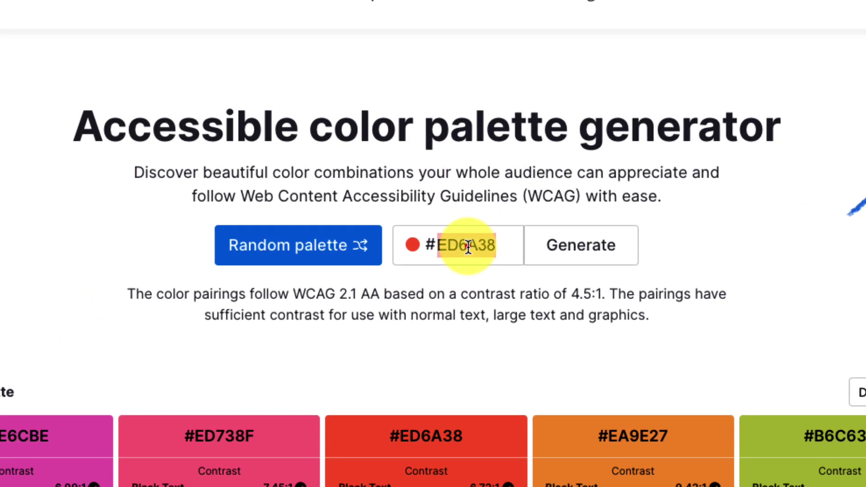
double_click(455, 168)
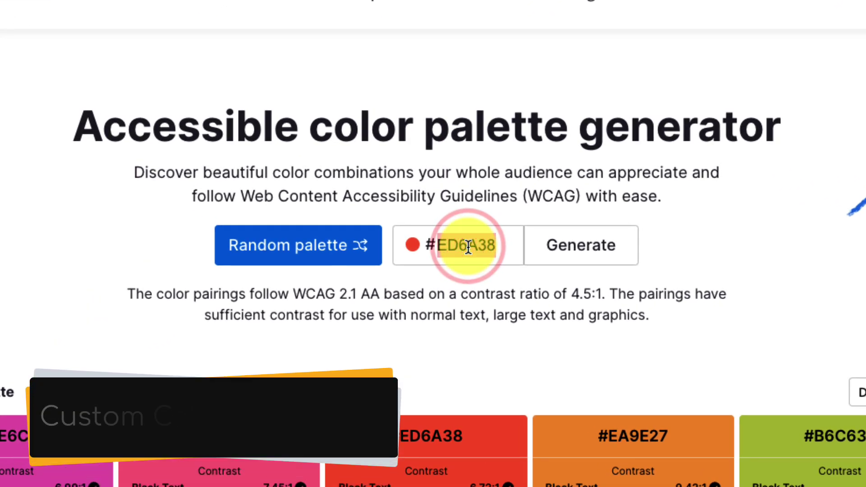
text(FA3273)
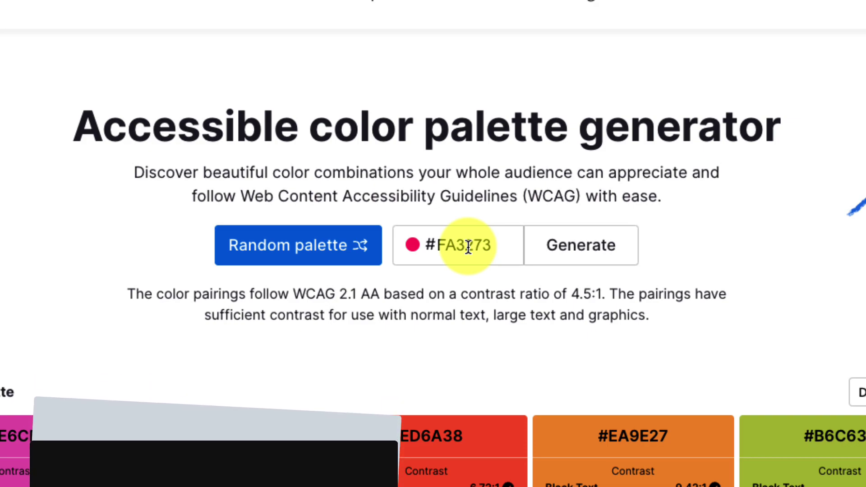
click(587, 251)
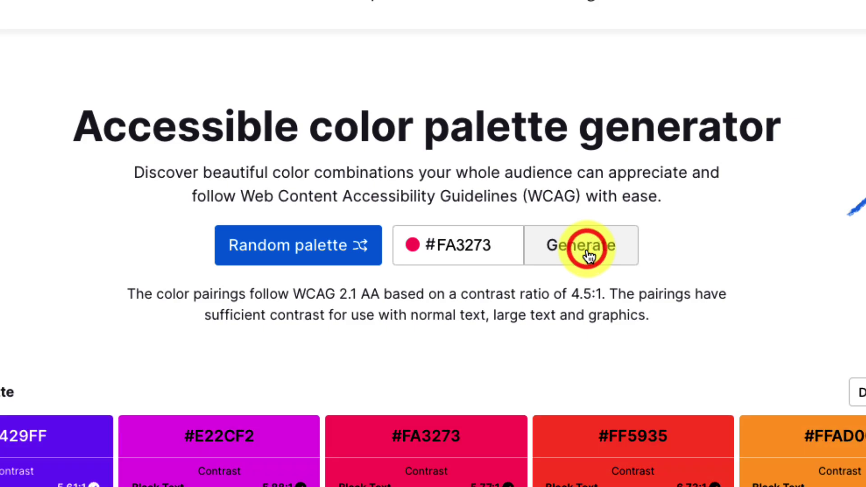
- Scroll through the vibrant, monochromatic and contrasting #FA3273 palettes
scroll(750, 303, down, 5)
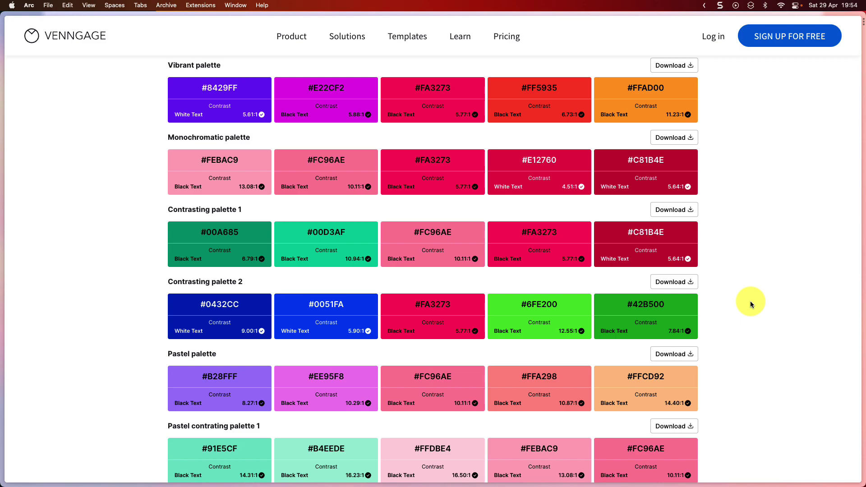
scroll(750, 302, down, 2)
scroll(750, 302, down, 3)
scroll(750, 302, down, 2)
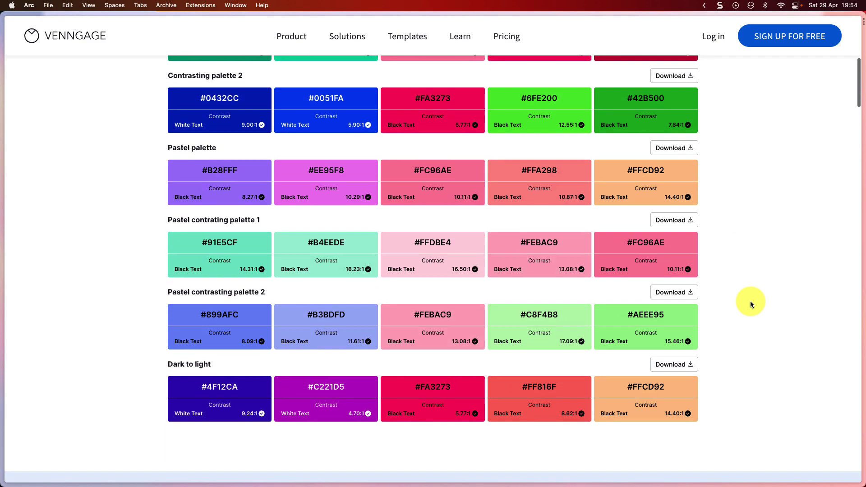
scroll(750, 301, down, 1)
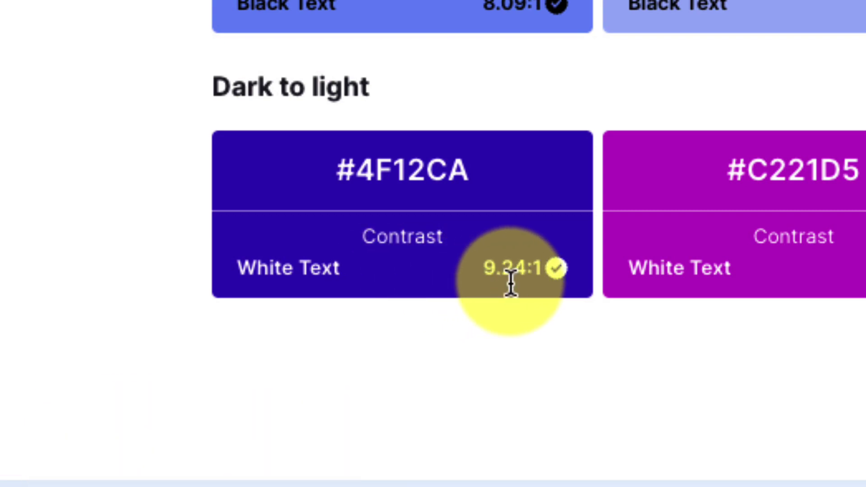
scroll(509, 280, up, 20)
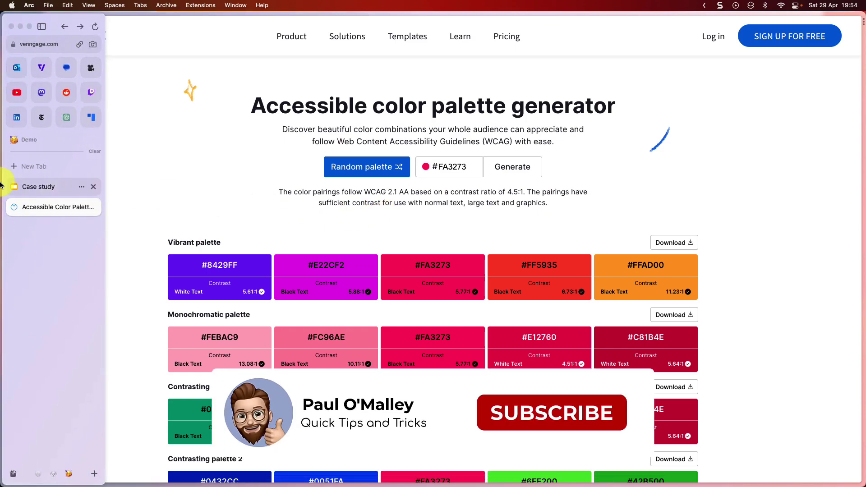
- Return to the Case study deck and open View > Theme builder for Marina
click(32, 187)
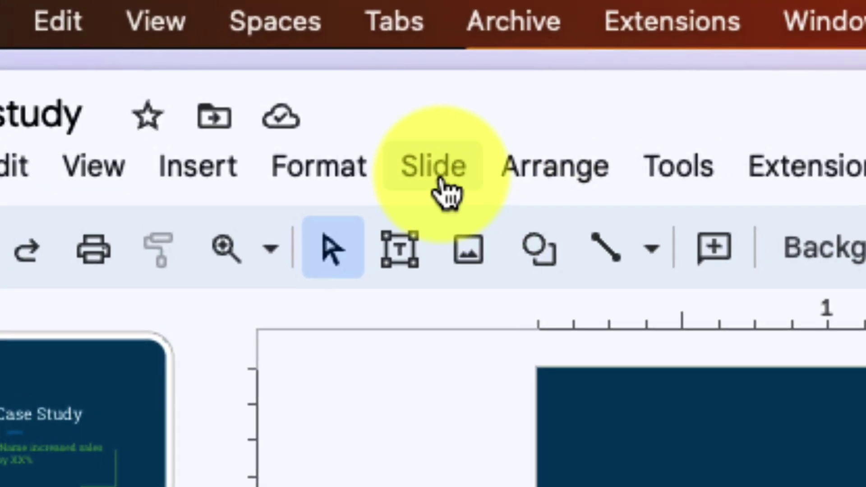
click(442, 184)
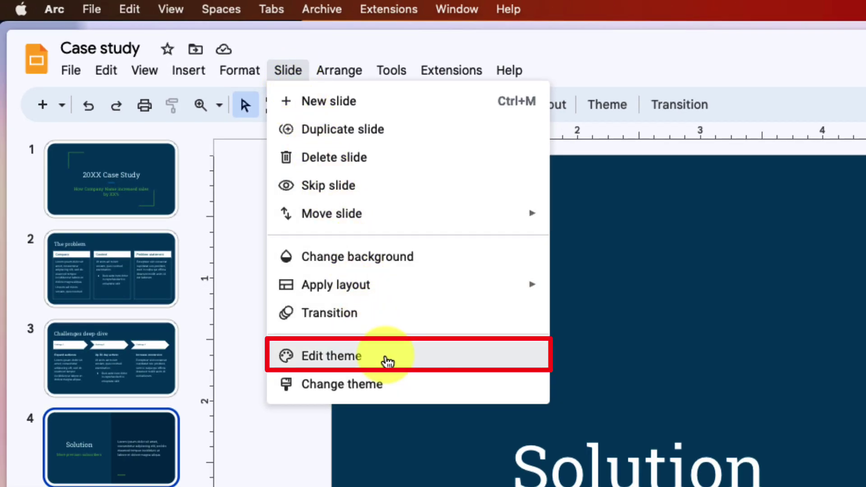
click(149, 72)
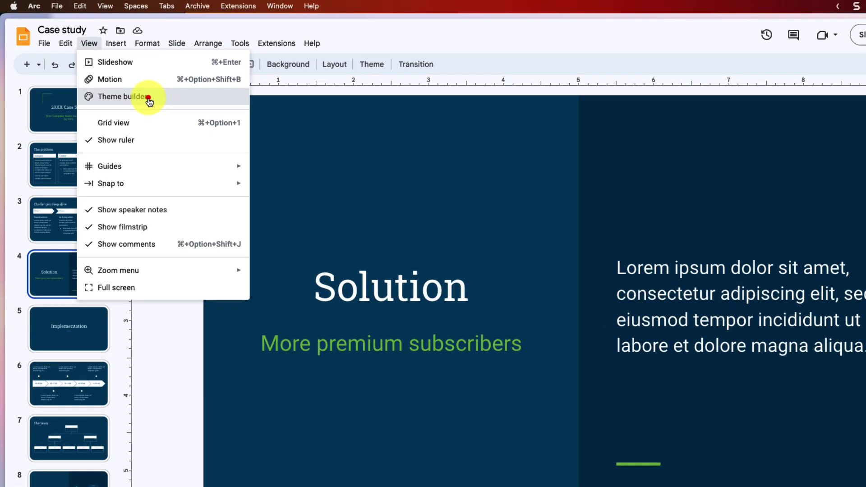
click(241, 163)
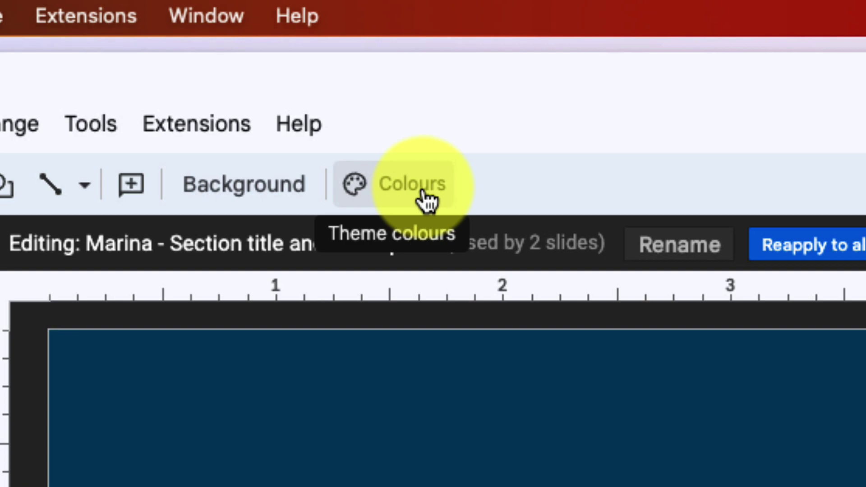
- Open Marina's theme Colours panel and step through its colour slot dropdown
click(424, 200)
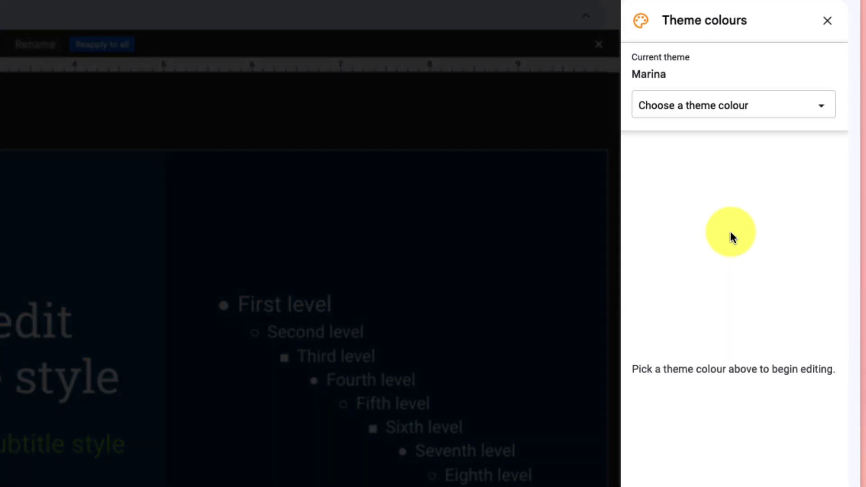
click(737, 112)
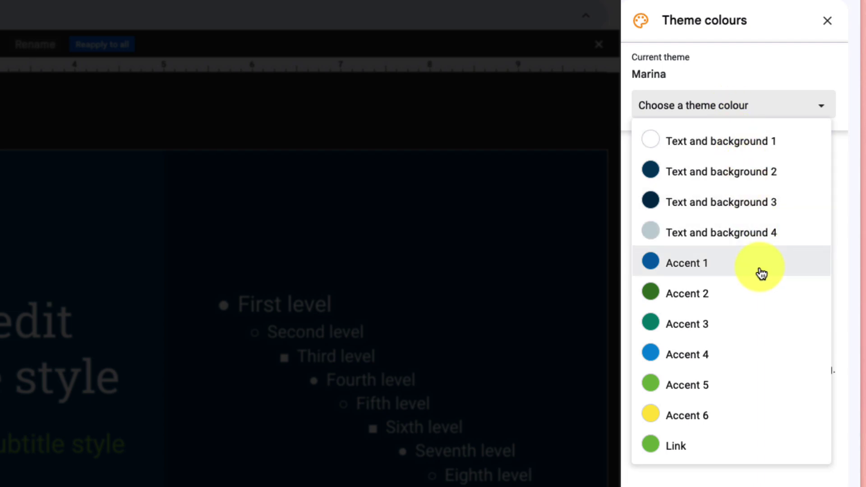
key(Down)
key(Down)
key(Down)
key(Down)
key(Down)
key(Down)
key(Up)
key(Up)
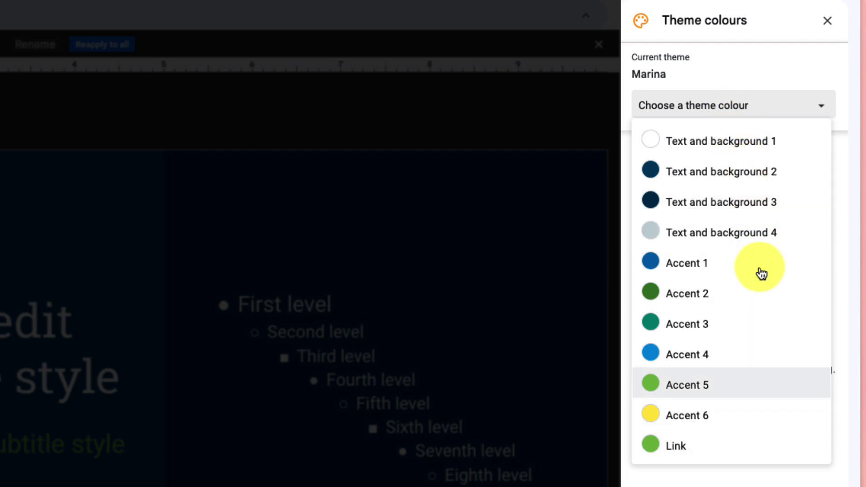
key(Up)
key(Up)
key(Up)
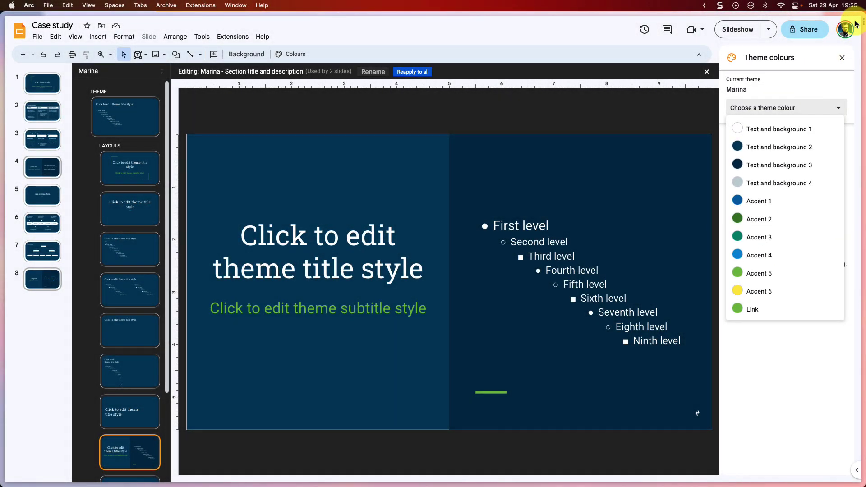
- Split the window with Venngage's palette page beside a wider Slides pane, scrolled to Vibrant
click(854, 24)
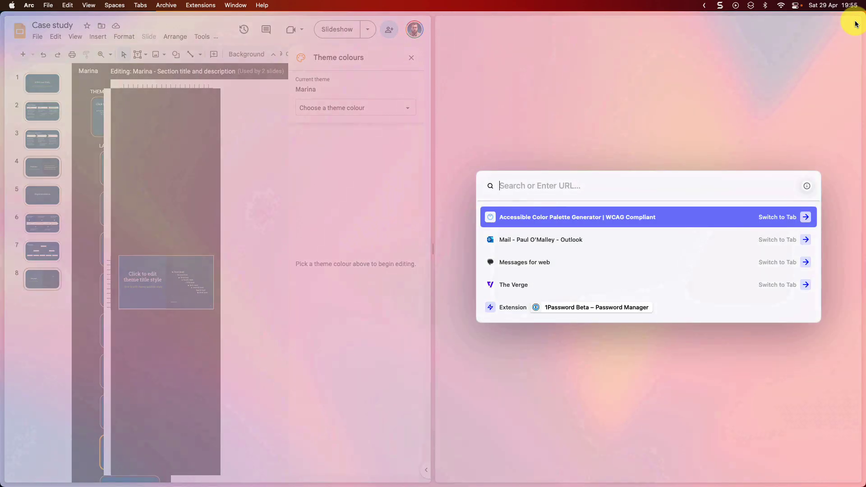
click(627, 217)
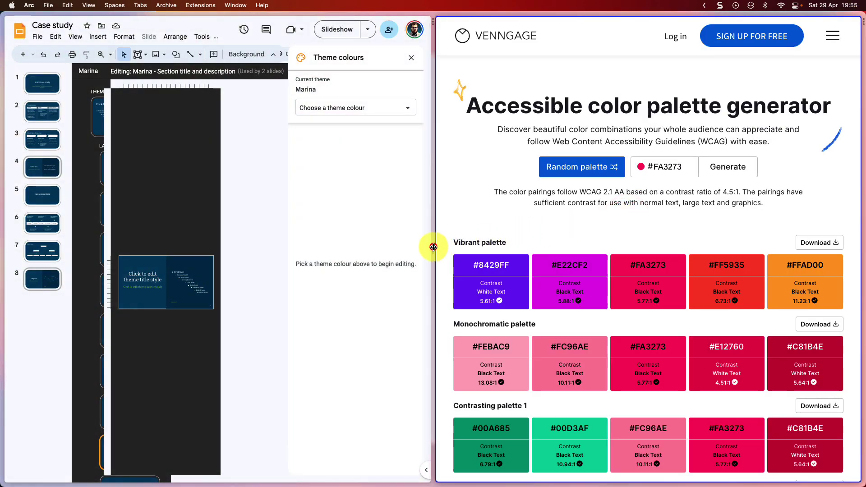
drag(433, 247, 658, 216)
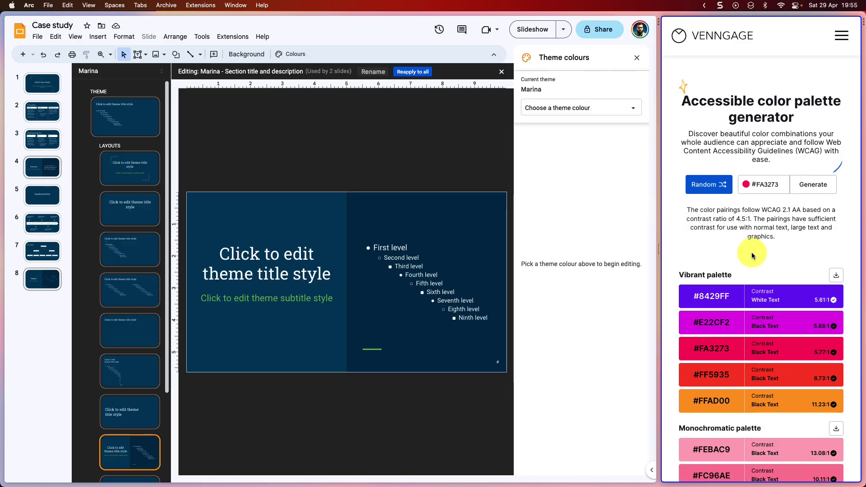
scroll(751, 253, down, 2)
scroll(751, 252, down, 3)
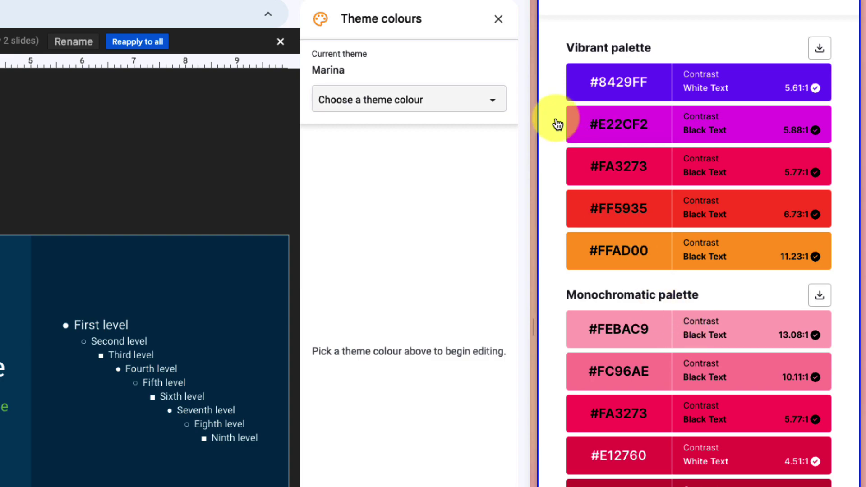
- Set Text and background 2 to magenta by pasting E22CF2 into its Hex field
click(459, 105)
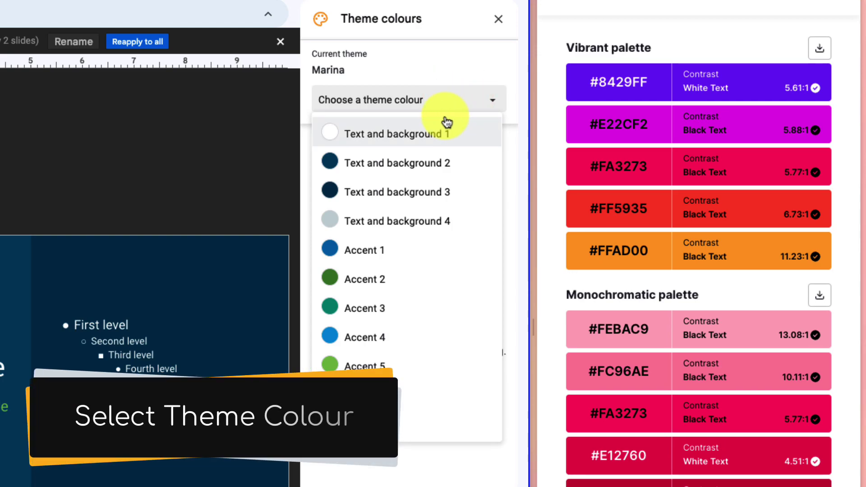
click(411, 166)
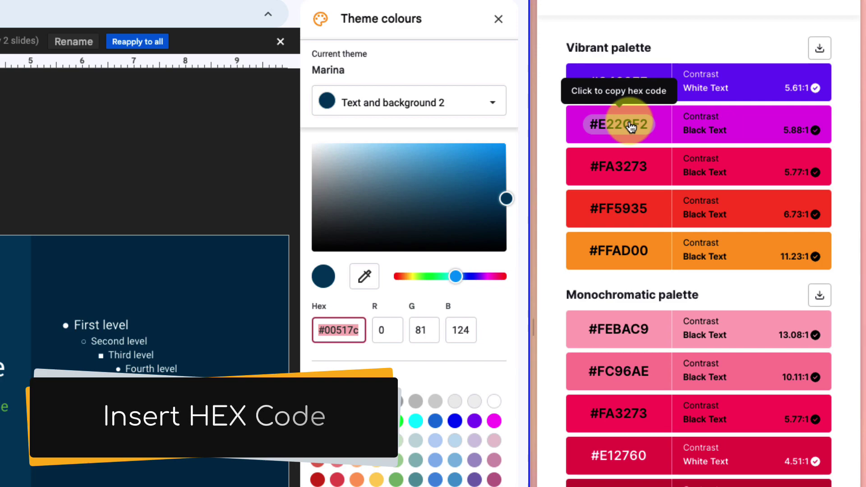
click(331, 332)
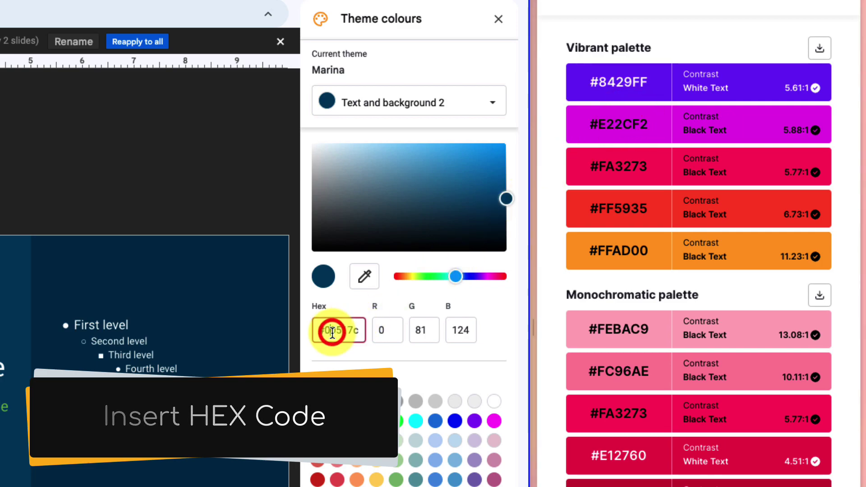
key(ctrl+a)
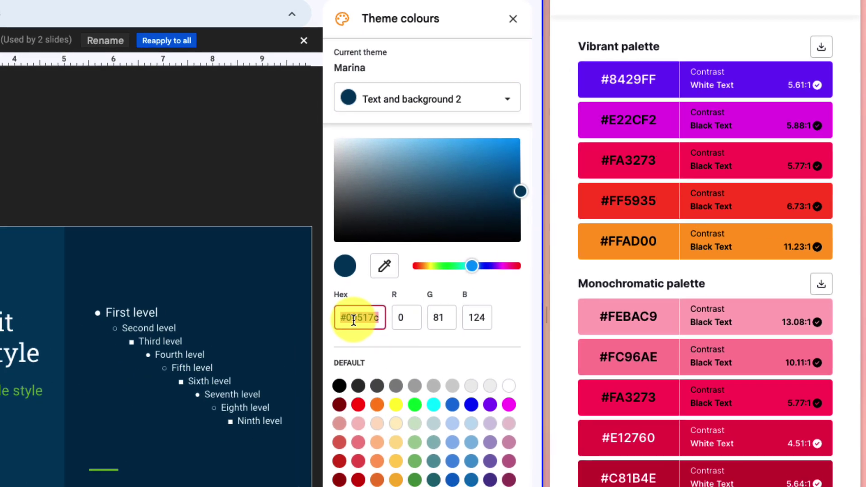
text(#e22cf2)
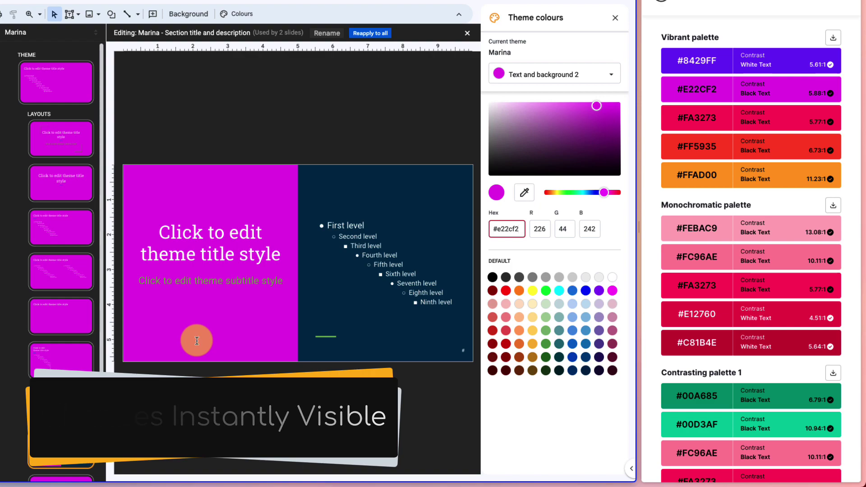
- Set Text and background 3 to purple #8429FF copied from Venngage's palette
click(567, 79)
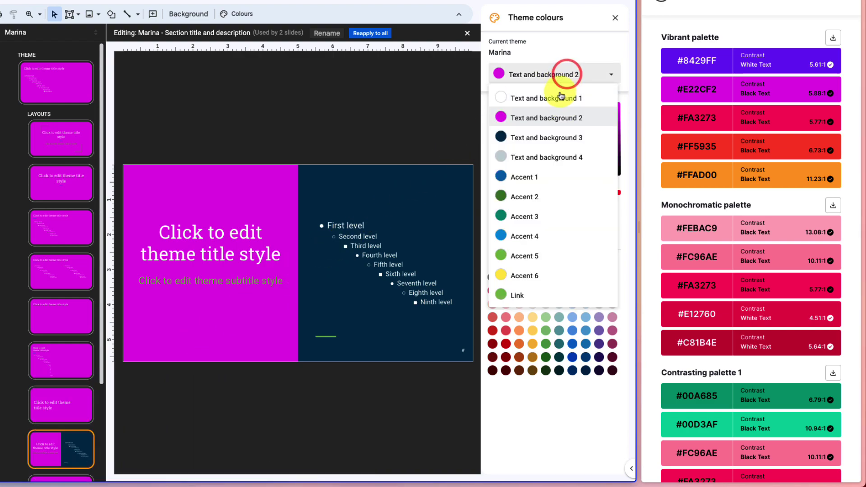
click(541, 139)
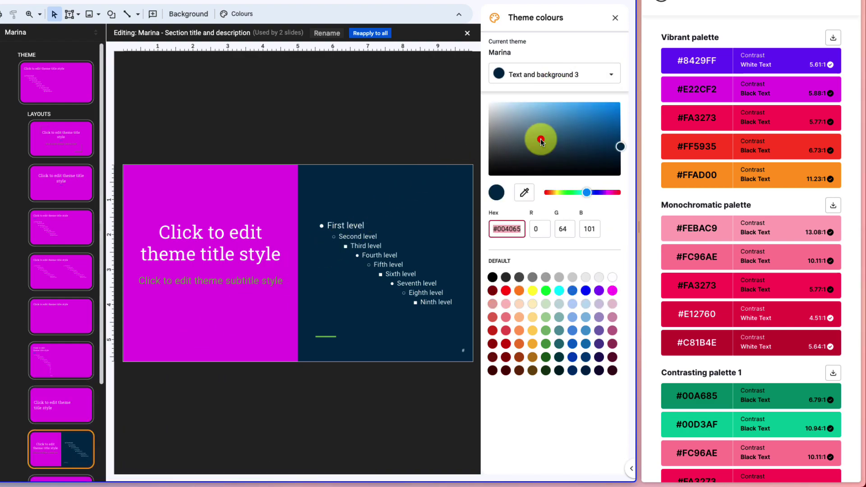
click(698, 63)
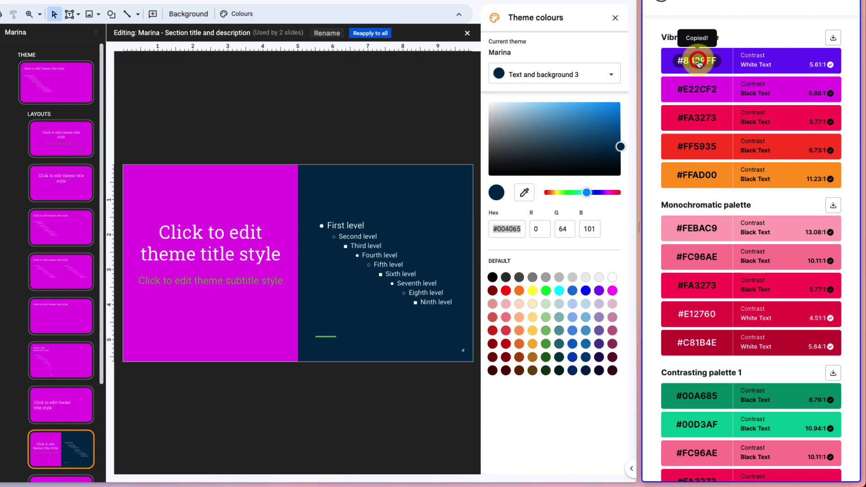
click(507, 228)
text(#8429ff)
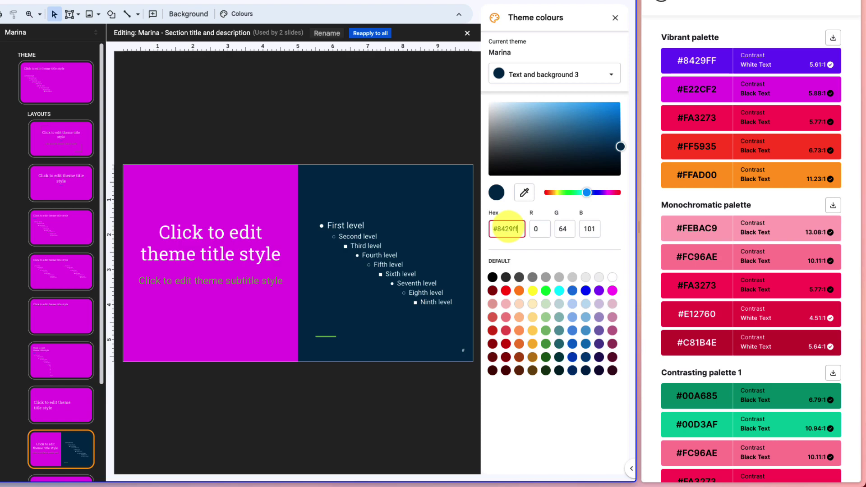
key(Return)
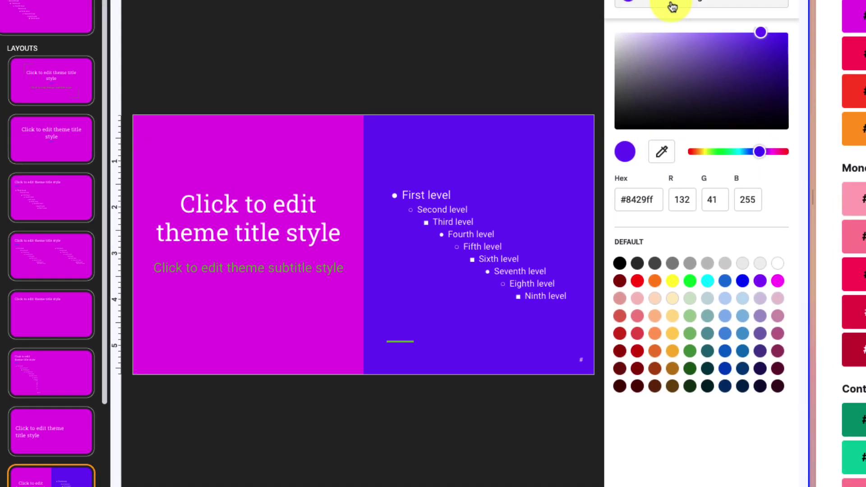
click(518, 73)
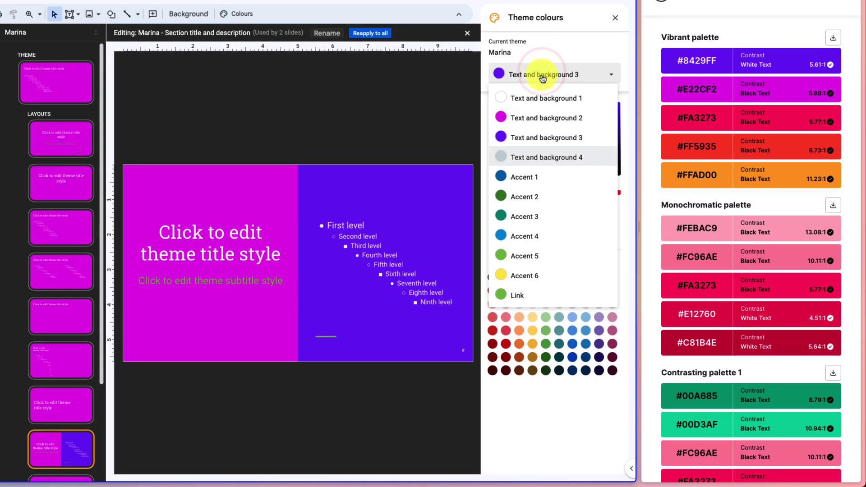
- Pick Accent 5 and replace its green with the black Default preset swatch
click(526, 257)
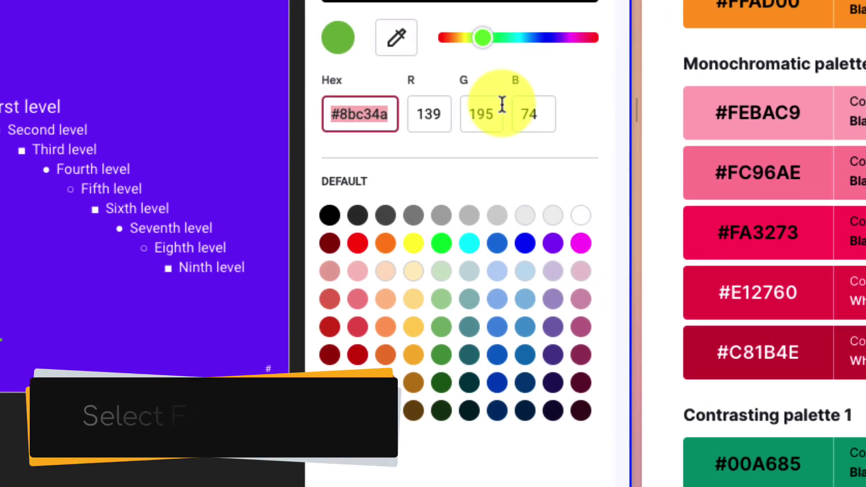
click(330, 221)
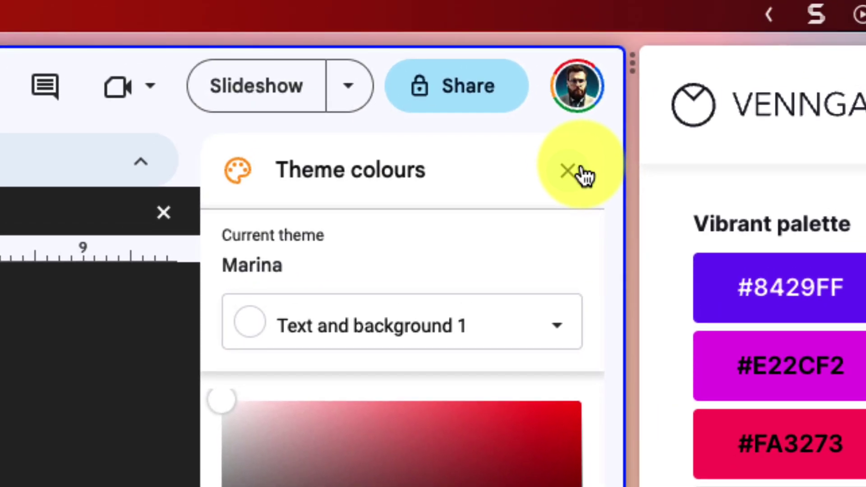
- Close the Theme colours editor and review the recoloured 'The problem' and '20XX Case Study' slides
click(585, 176)
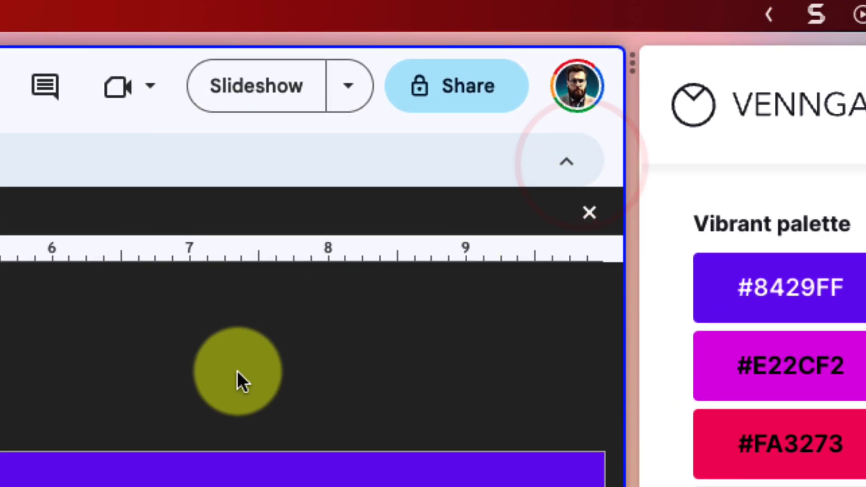
click(588, 213)
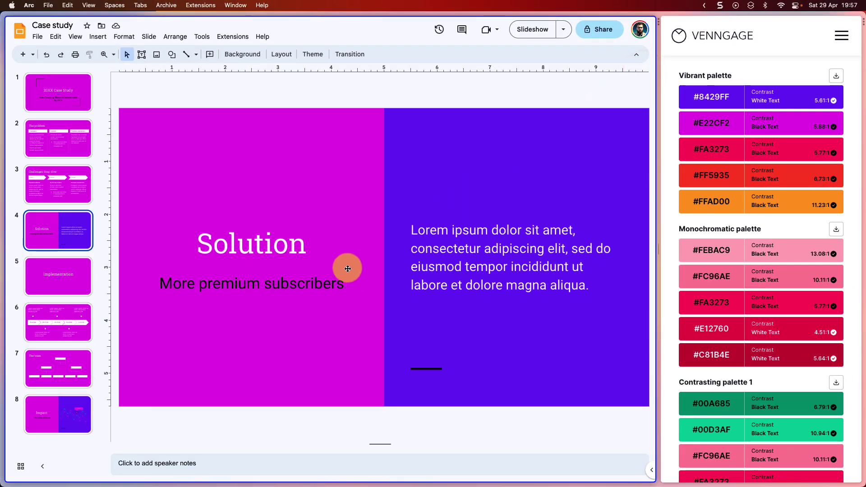
click(56, 139)
click(411, 319)
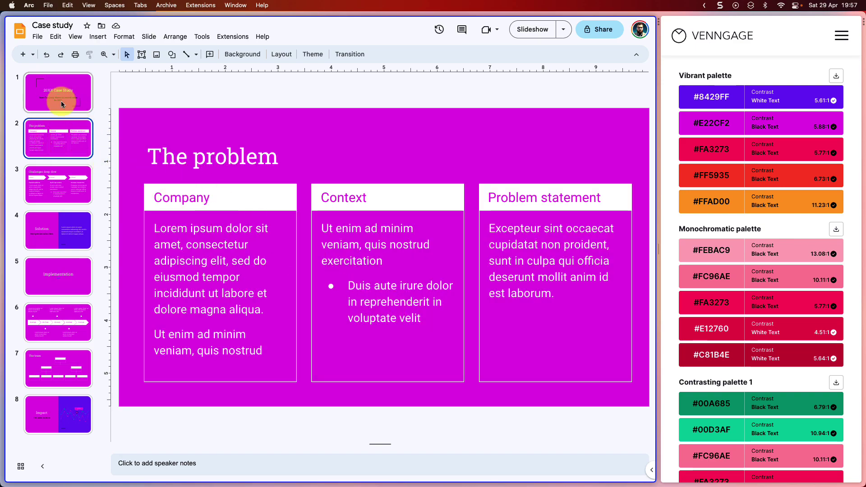
click(50, 94)
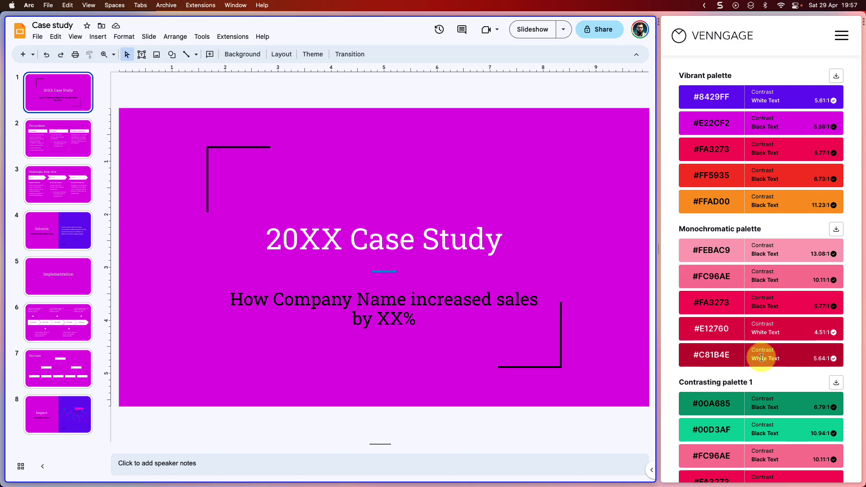
- Scroll down through the magenta and purple deck to review the remaining slides
scroll(760, 357, down, 5)
scroll(761, 357, down, 2)
scroll(761, 358, down, 2)
scroll(761, 359, down, 2)
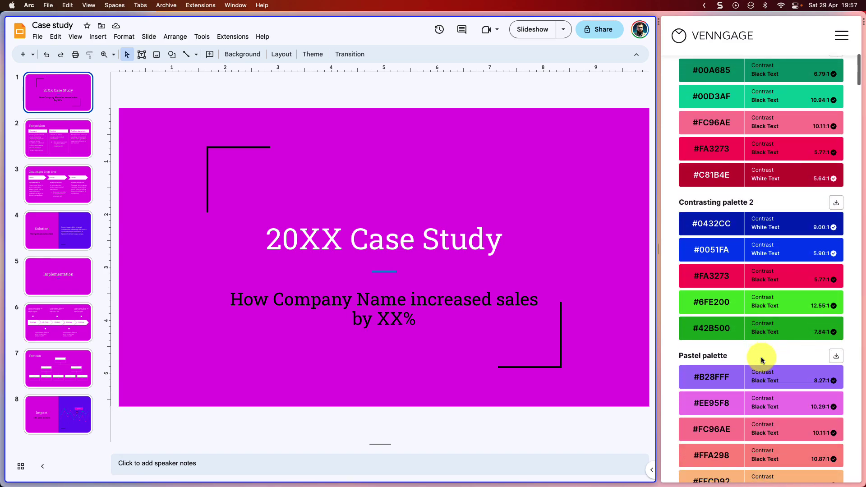
click(332, 258)
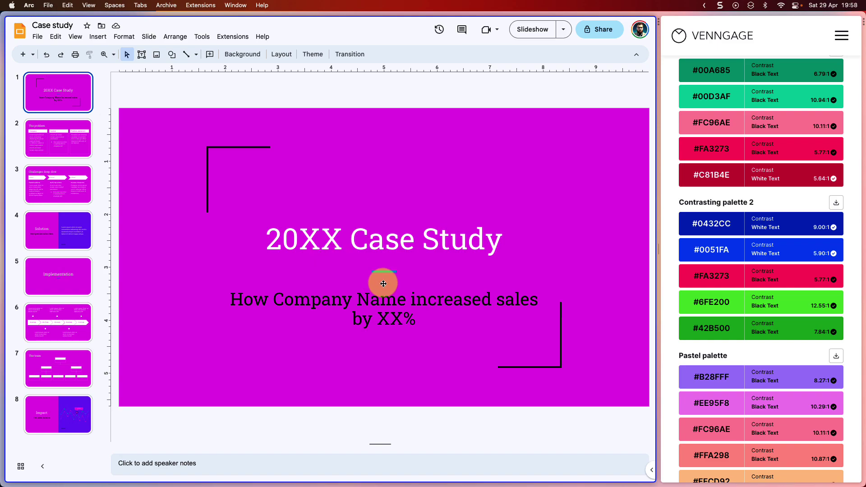
key(F11)
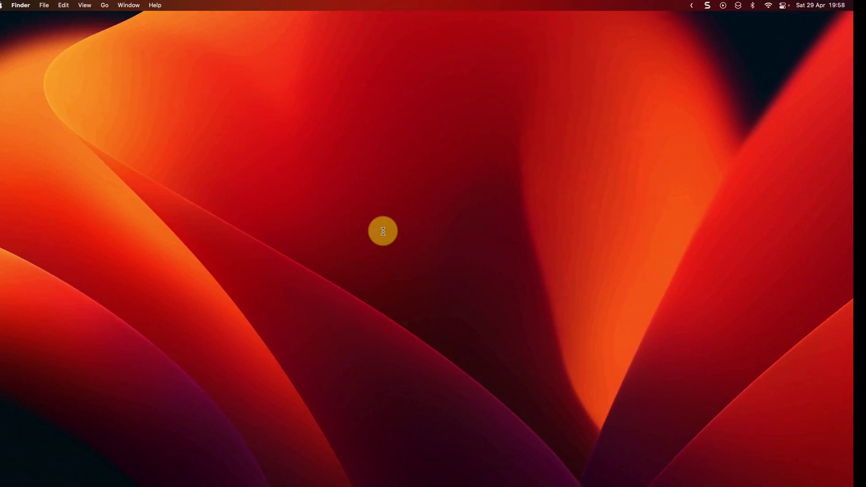